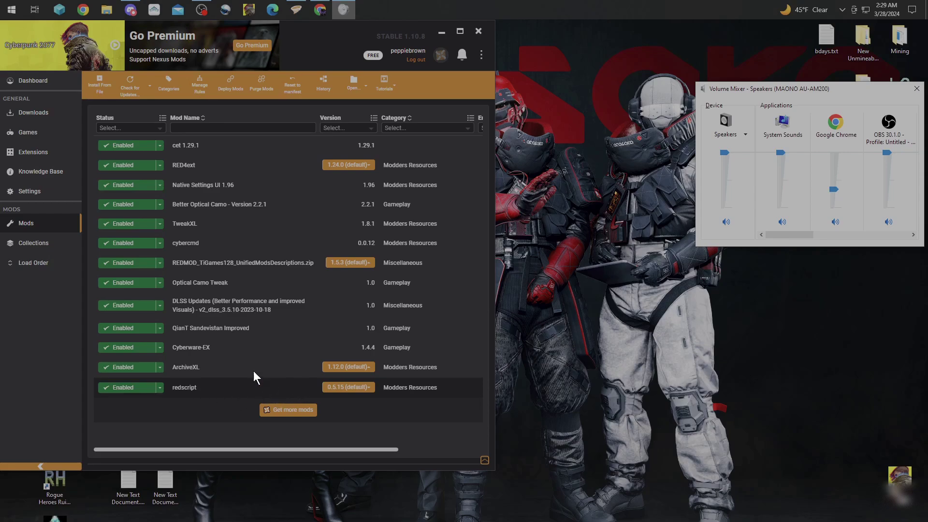
mouse_move(303, 27)
mouse_down()
mouse_move(551, 36)
mouse_move(735, 27)
mouse_move(448, 43)
mouse_move(303, 27)
mouse_up()
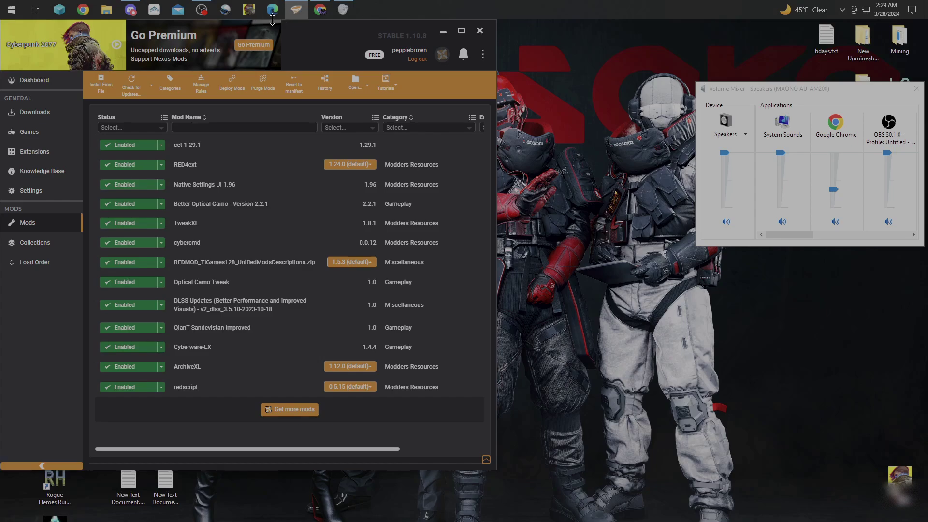
drag(309, 27, 482, 27)
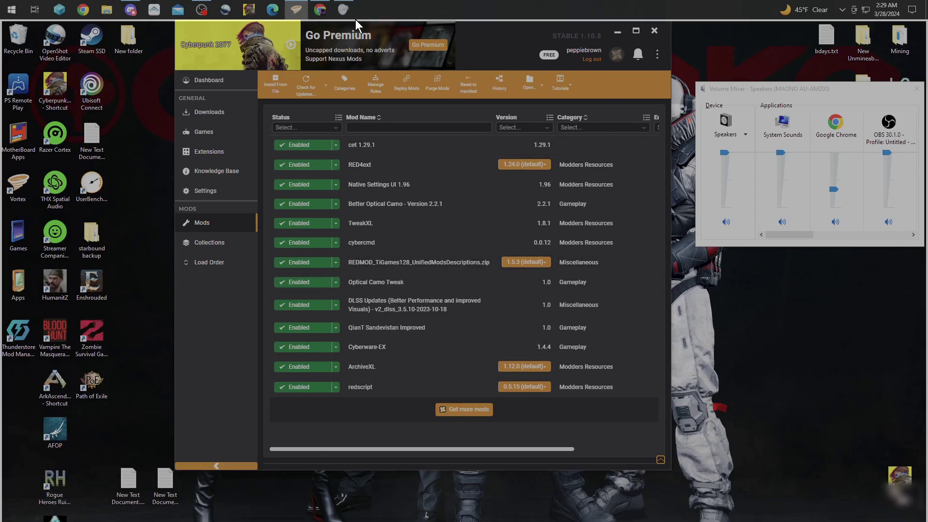
drag(346, 25, 305, 27)
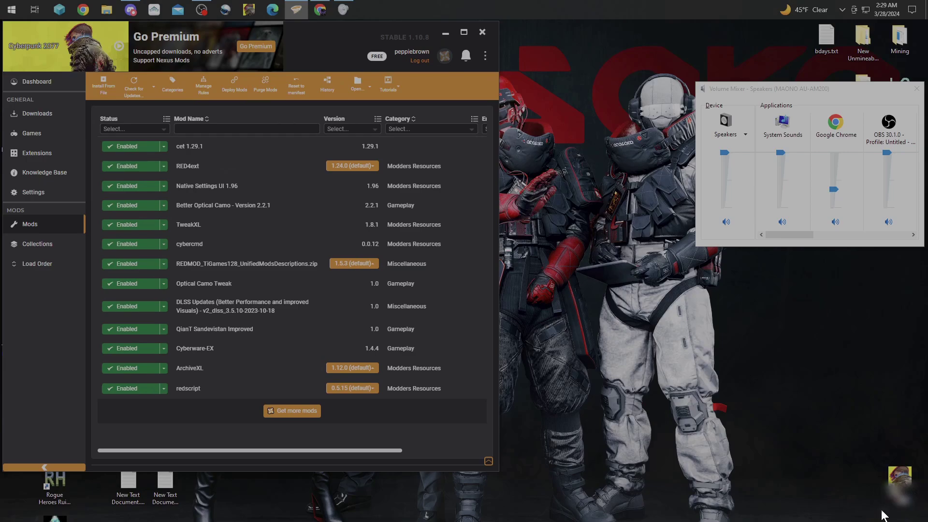
- Check the target of the desktop Cyberpunk 2077 shortcut for the modded launch argument in its properties
right_click(899, 481)
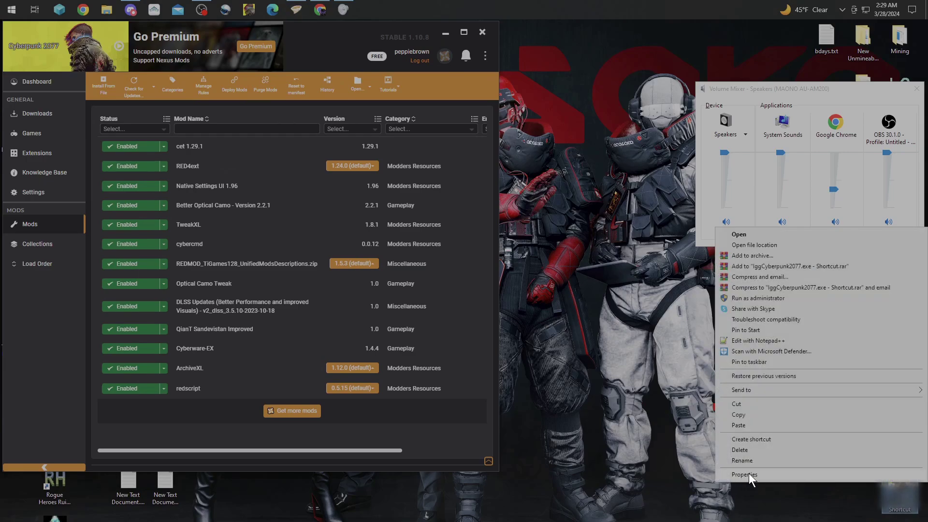
click(750, 473)
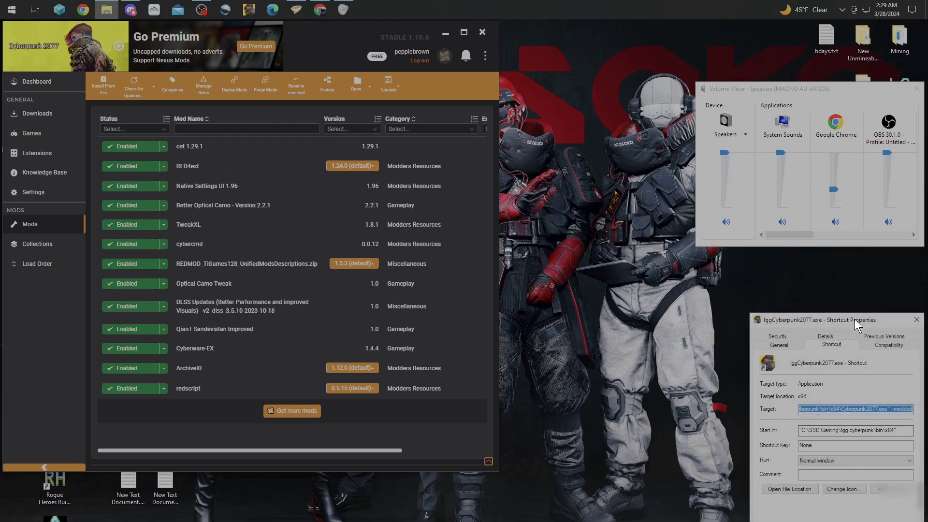
drag(855, 319, 405, 210)
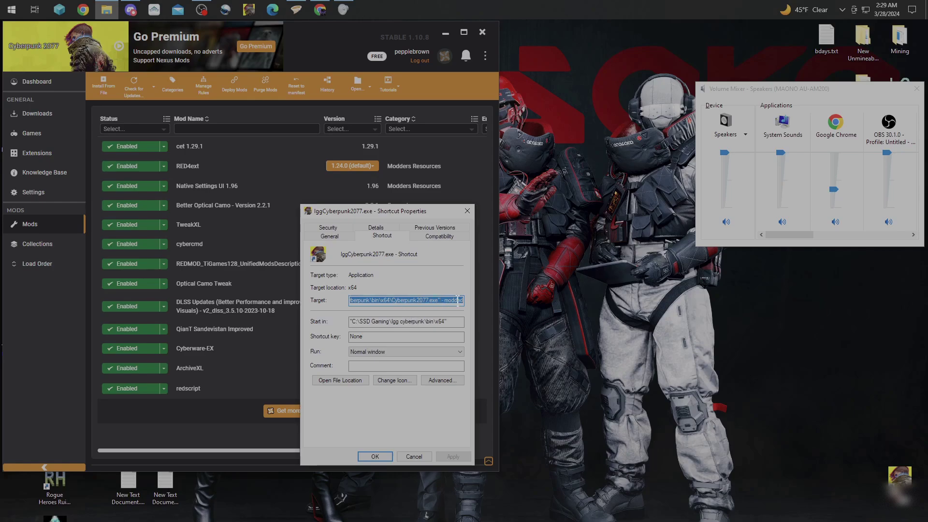
click(442, 299)
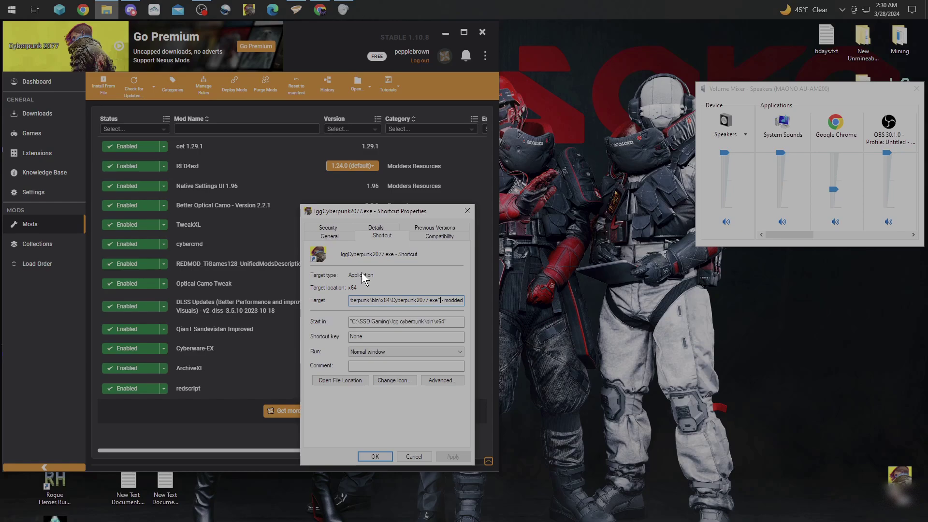
click(375, 457)
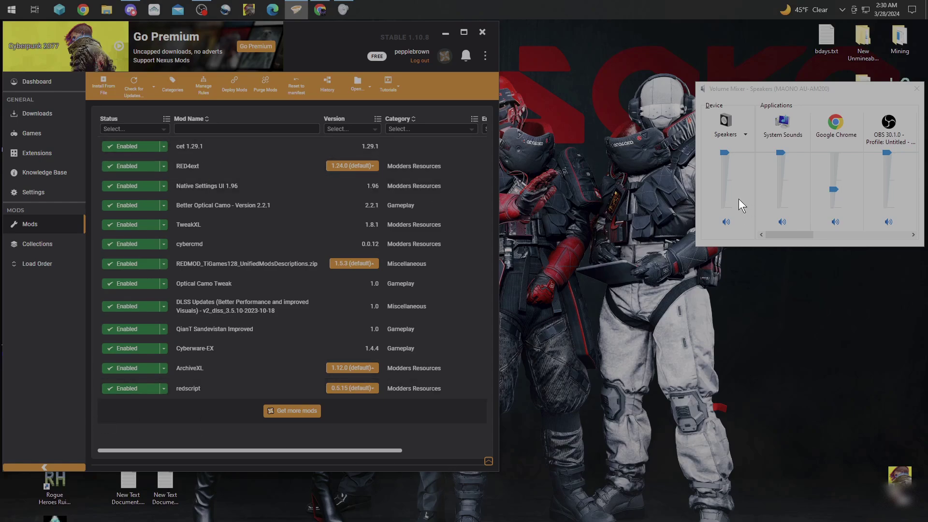
- Open the Cyberpunk 2077 shortcut's file location and go to the game's tools\redmod\bin folder
right_click(897, 474)
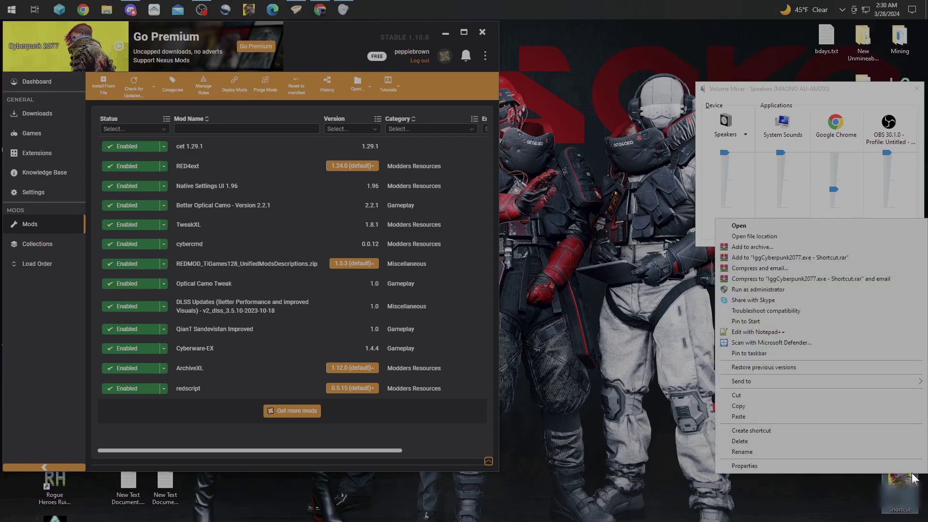
click(749, 235)
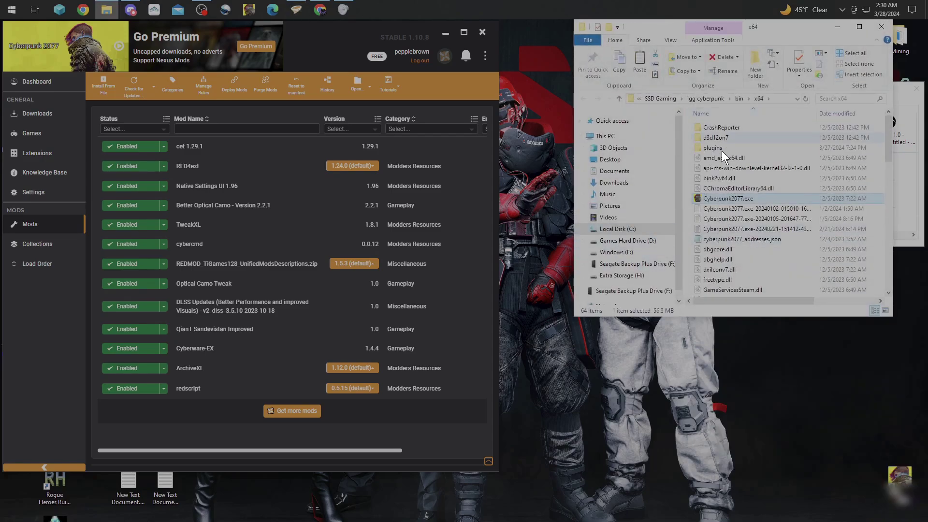
click(619, 99)
click(619, 98)
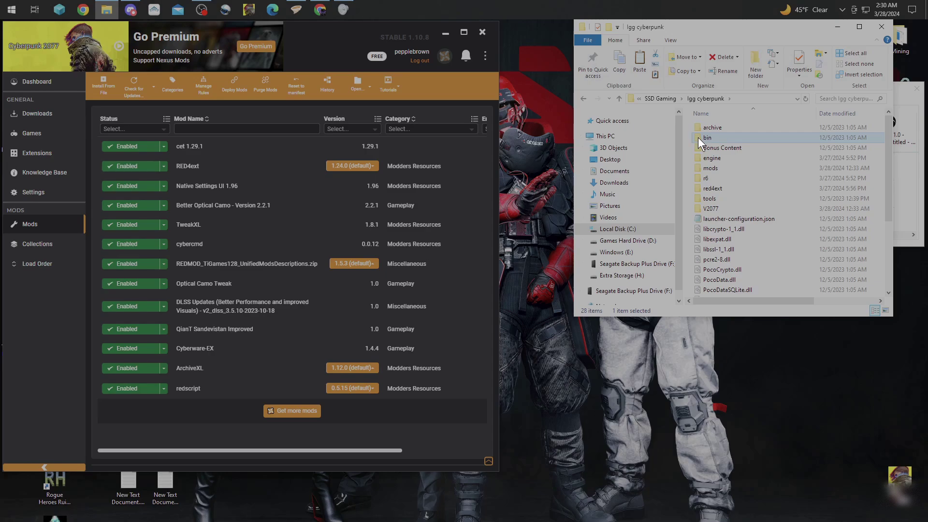
click(694, 197)
double_click(696, 198)
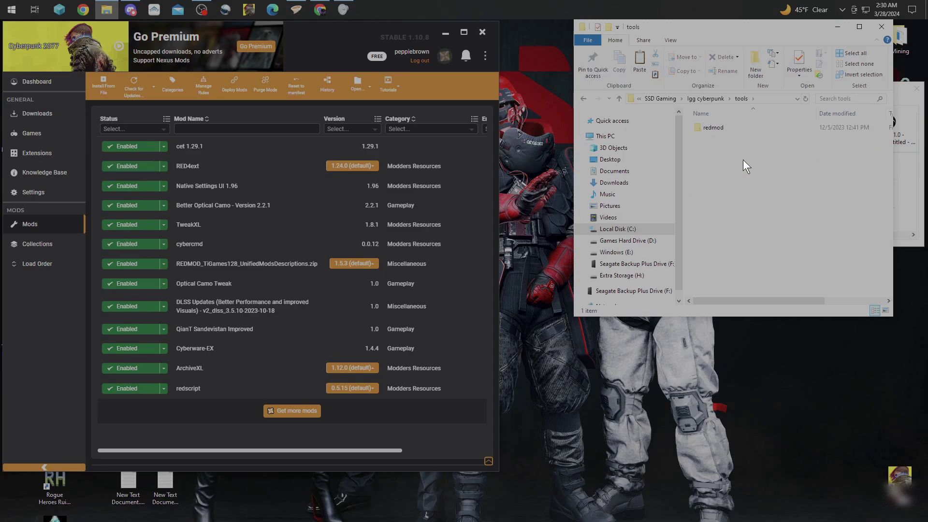
double_click(698, 127)
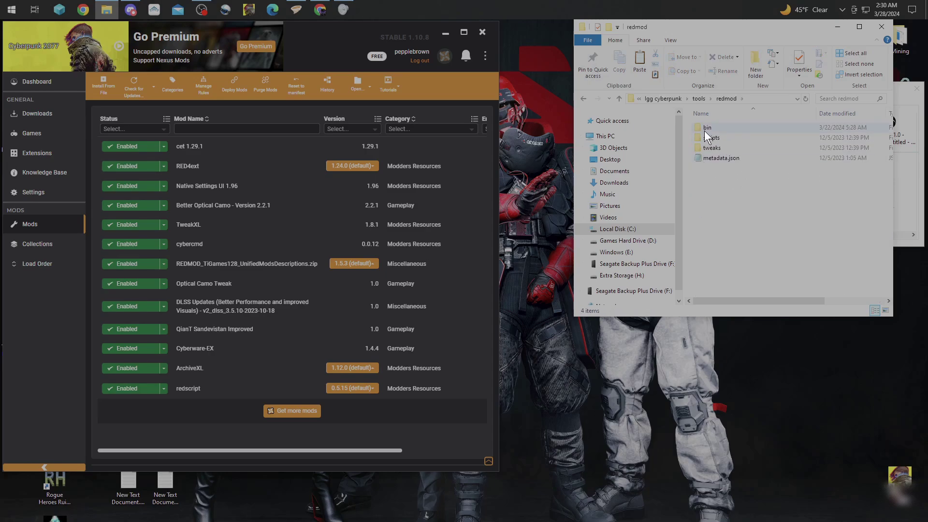
double_click(699, 126)
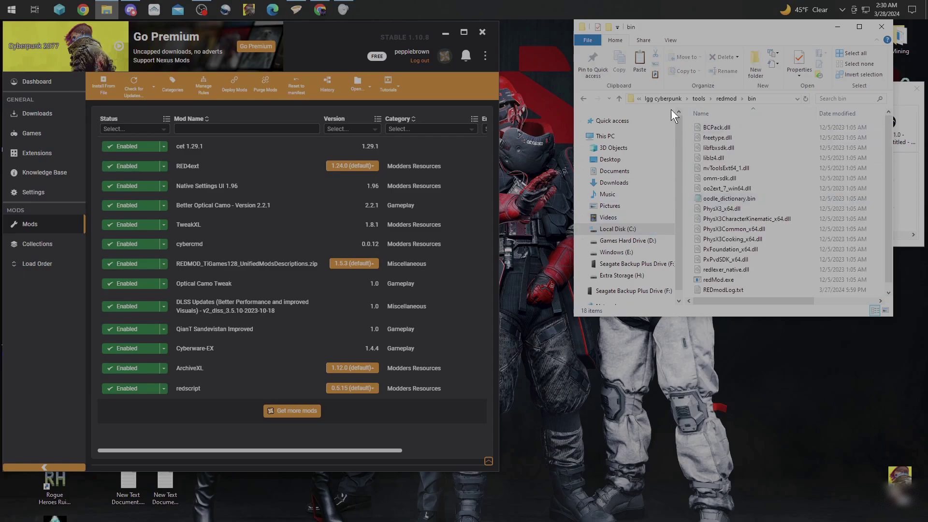
- Open a command prompt in the redmod\bin folder and move its window clear of the file list
click(771, 99)
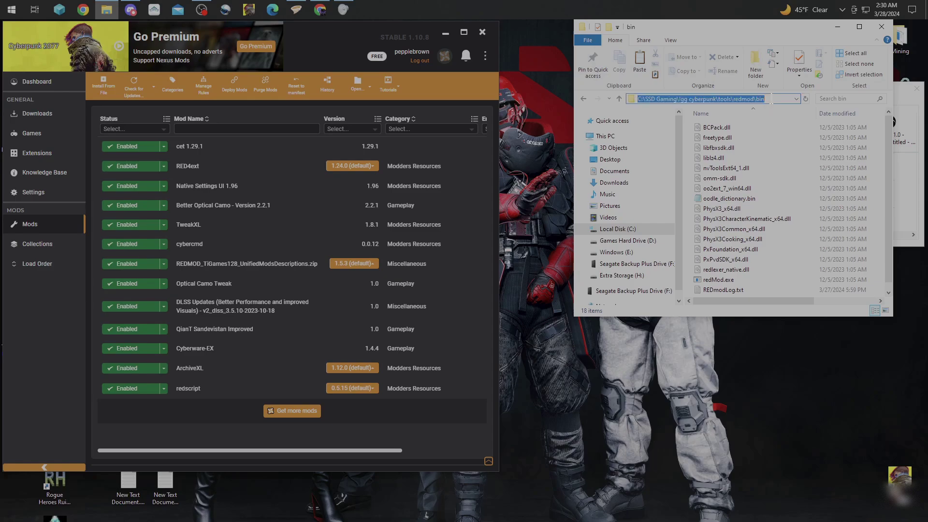
text(cmd)
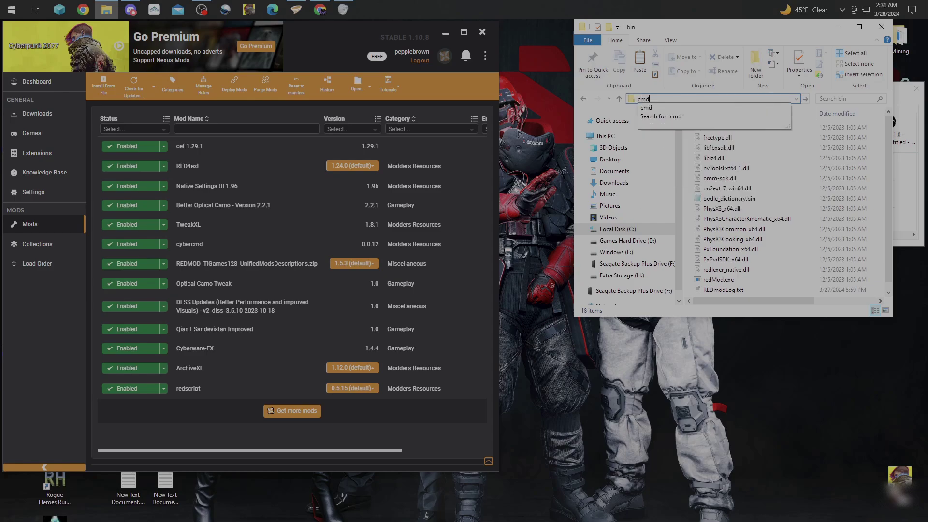
key(Return)
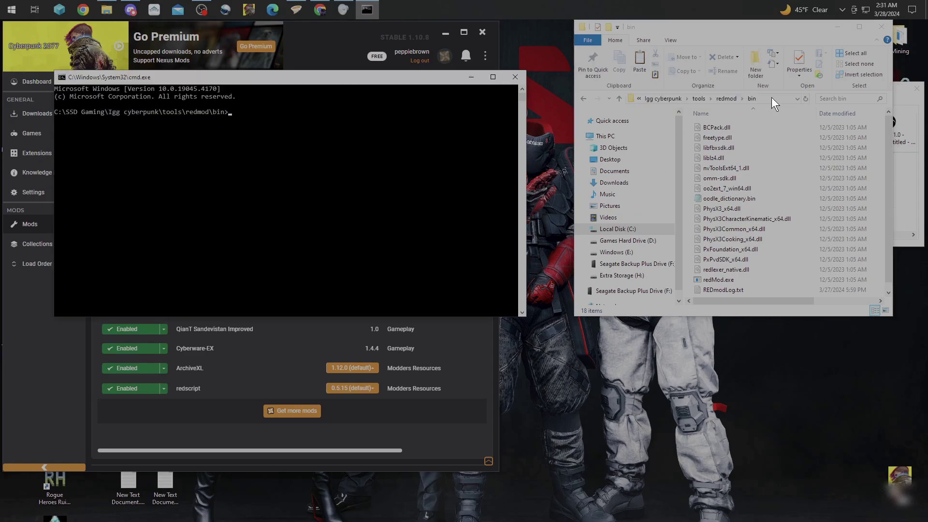
drag(254, 77, 412, 82)
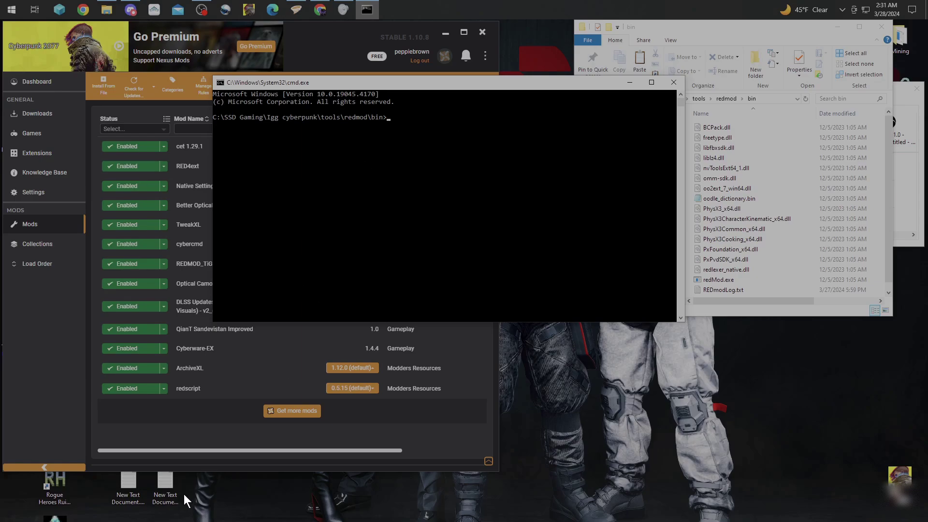
- Copy the command "redMod.exe deploy" from New Text Document (2).txt on the desktop and close the file
double_click(172, 482)
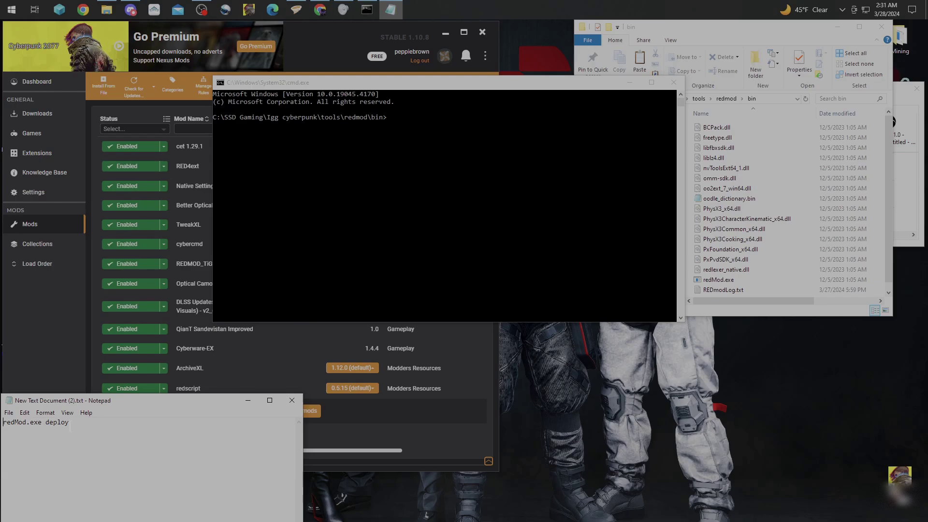
drag(67, 423, 1, 424)
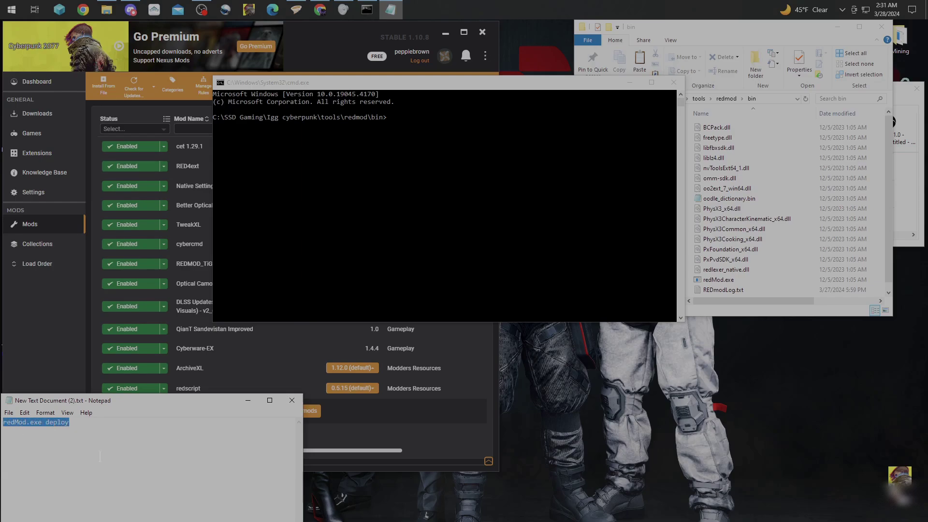
right_click(50, 422)
click(73, 454)
click(292, 400)
- Run "redMod.exe deploy" in the command prompt, then close the prompt
click(408, 117)
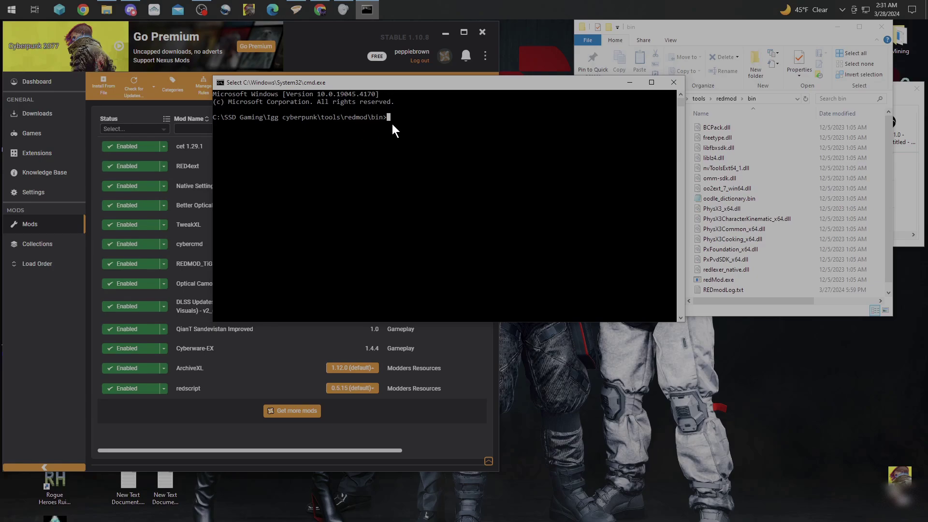
key(ctrl+v)
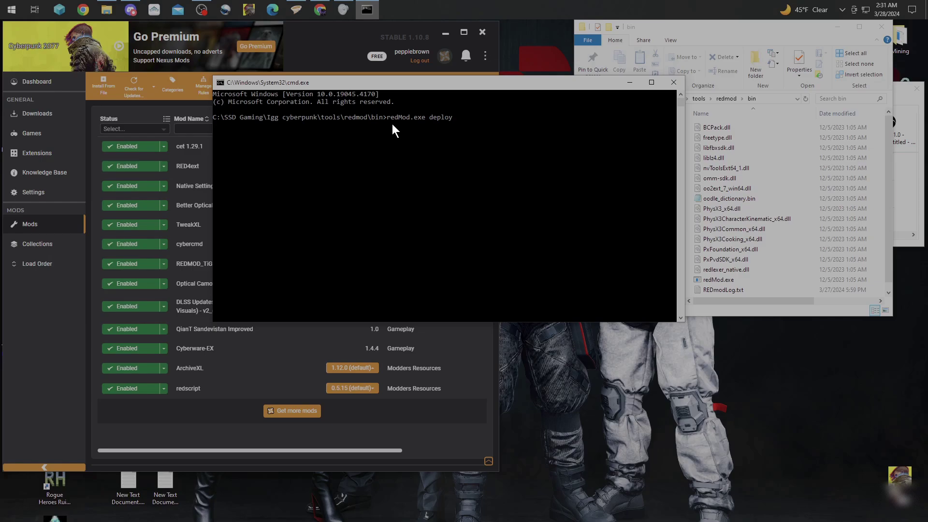
key(Return)
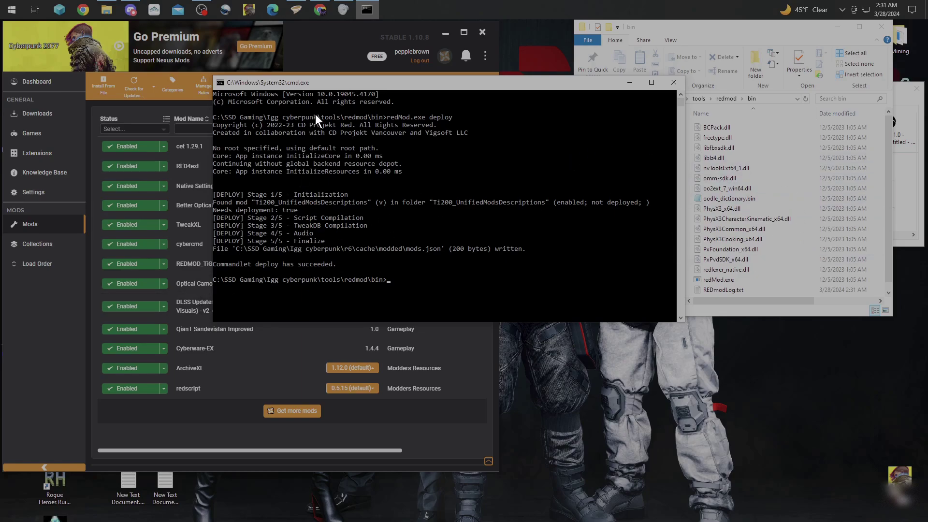
drag(329, 87, 544, 97)
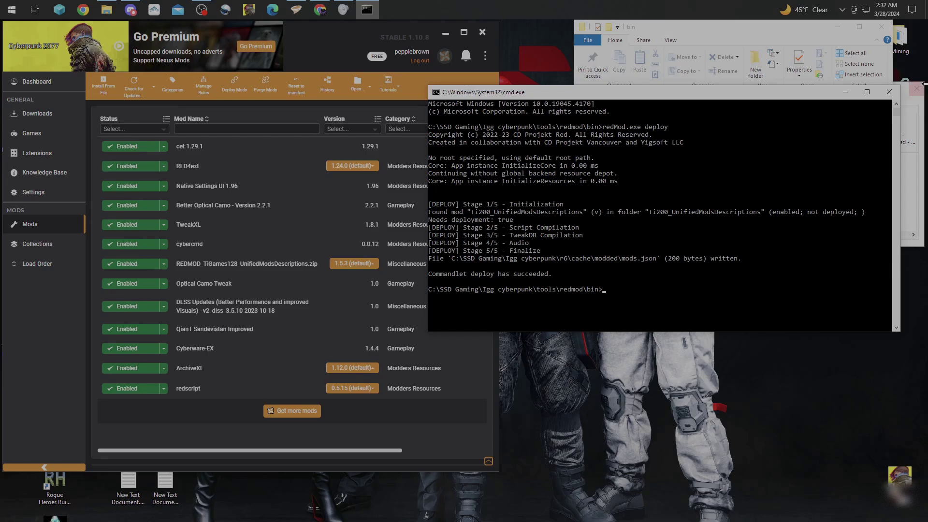
click(889, 92)
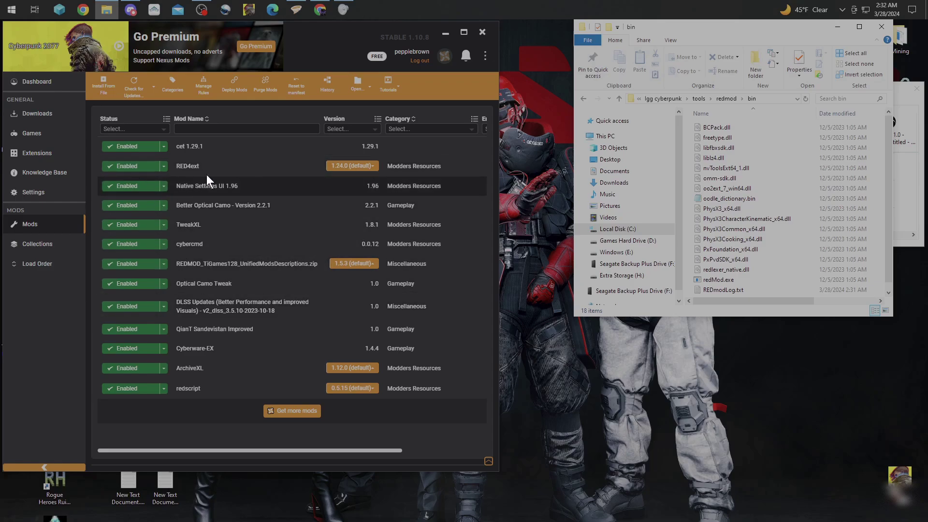
- Deploy the enabled Cyberpunk 2077 mods in Vortex
click(230, 85)
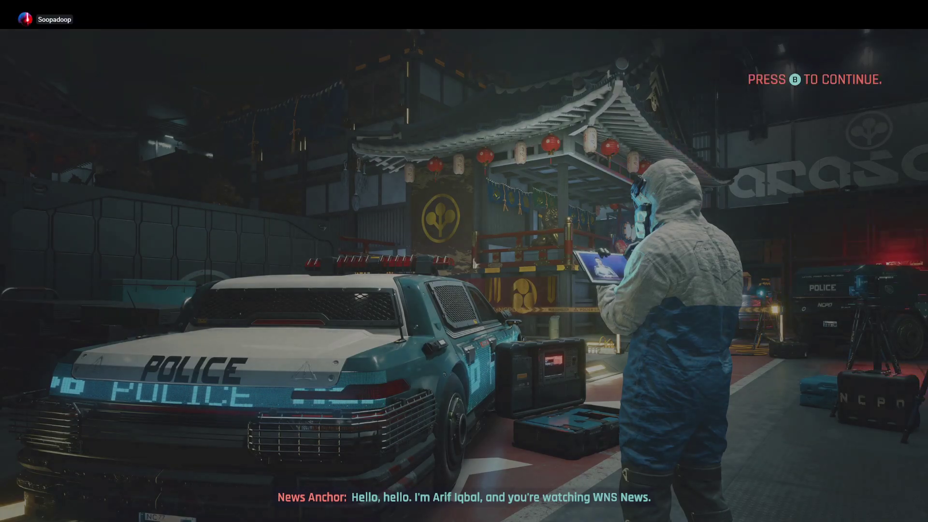
- Continue into the loaded game and check the Cyber Engine Tweaks console for the loaded mods
key(space)
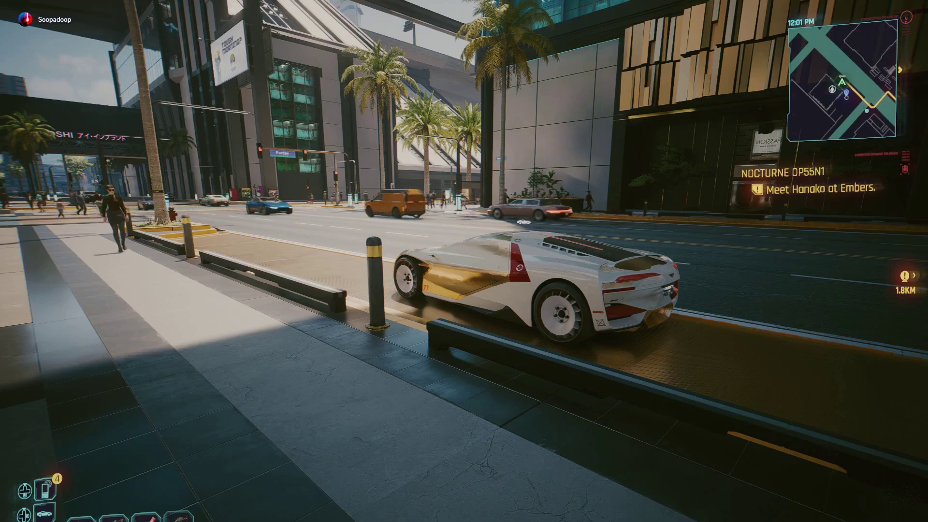
key(grave)
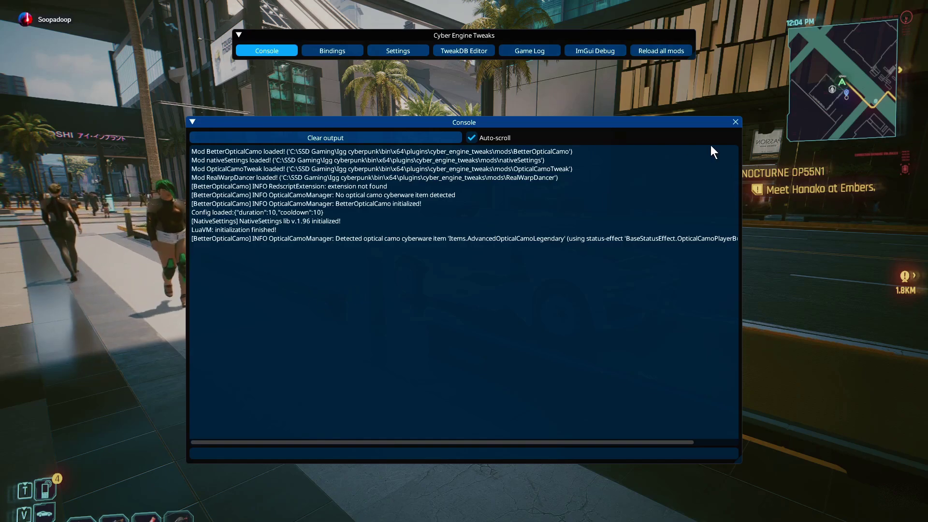
key(grave)
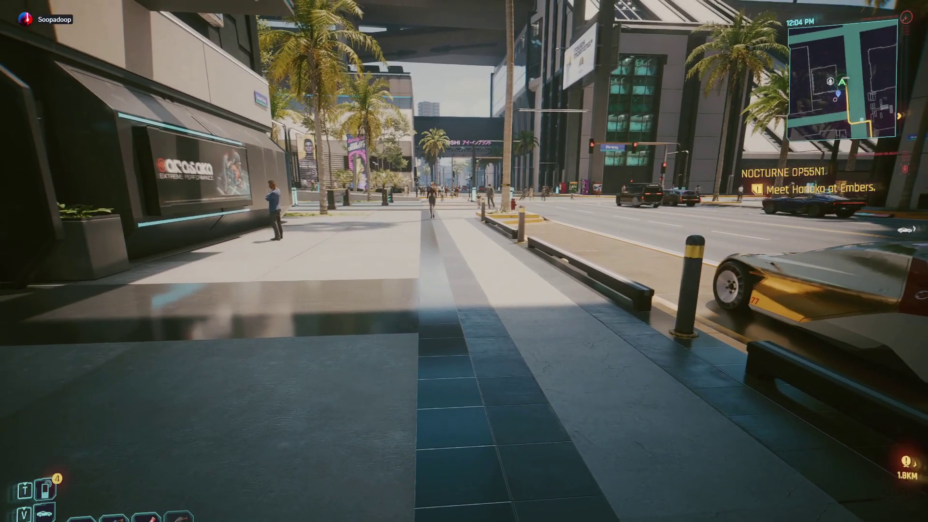
key(alt+Tab)
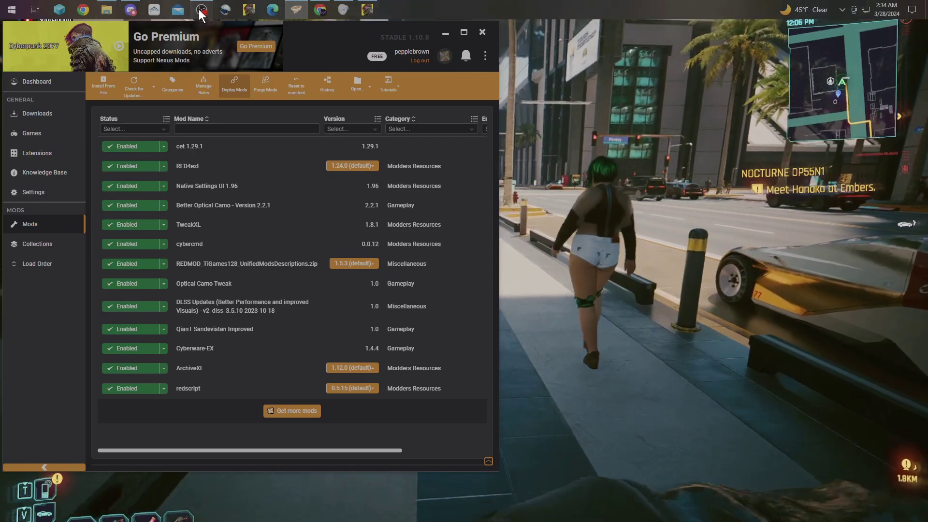
click(200, 10)
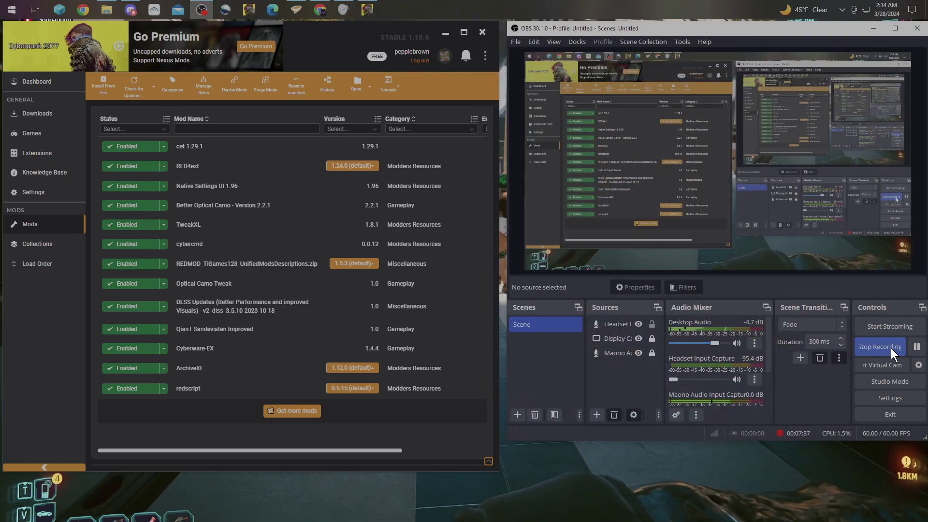